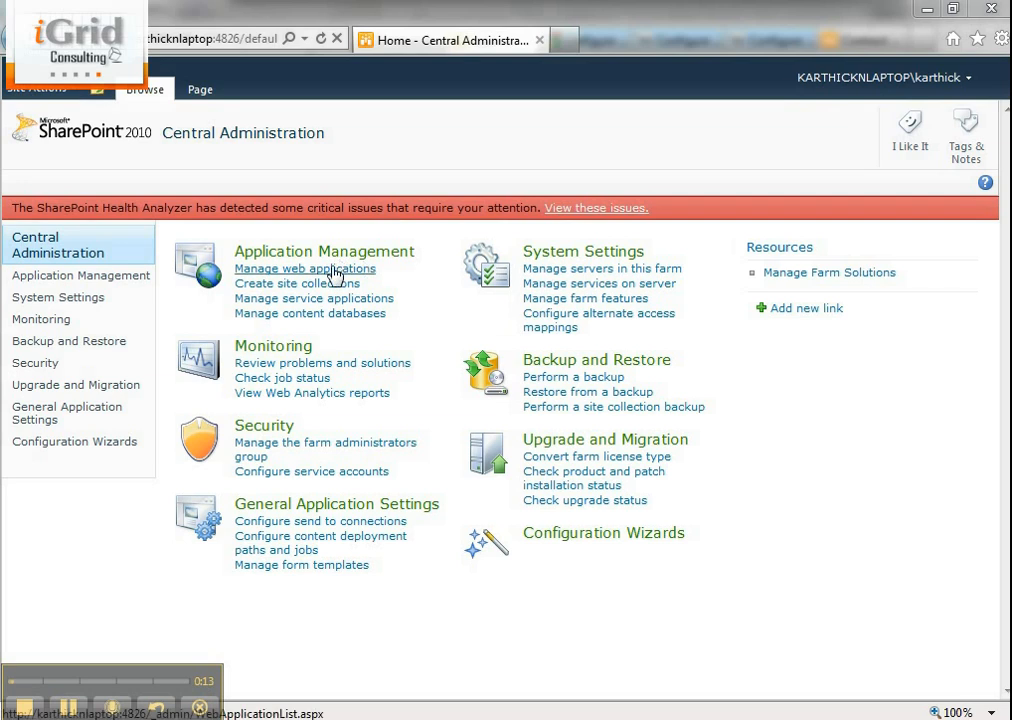
# - Open the web applications management page and start creating a new web application
pyautogui.click(335, 270)
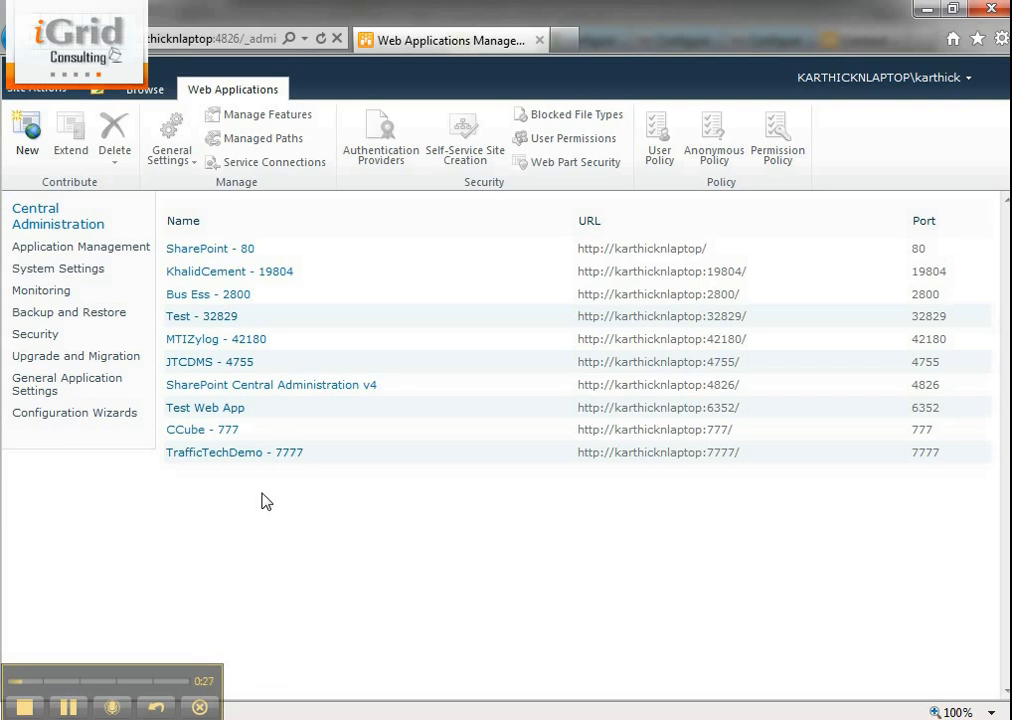
pyautogui.click(19, 158)
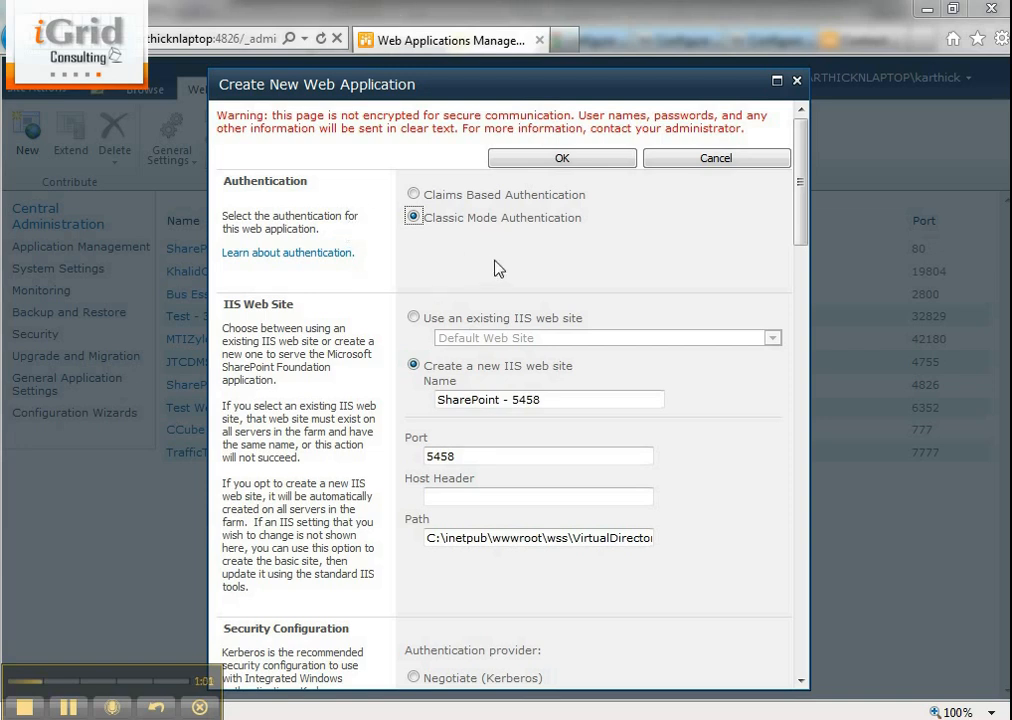
# - Look through the whole new web application form, from authentication to service application connections, and return to its start
pyautogui.scroll(-1, 740, 593)
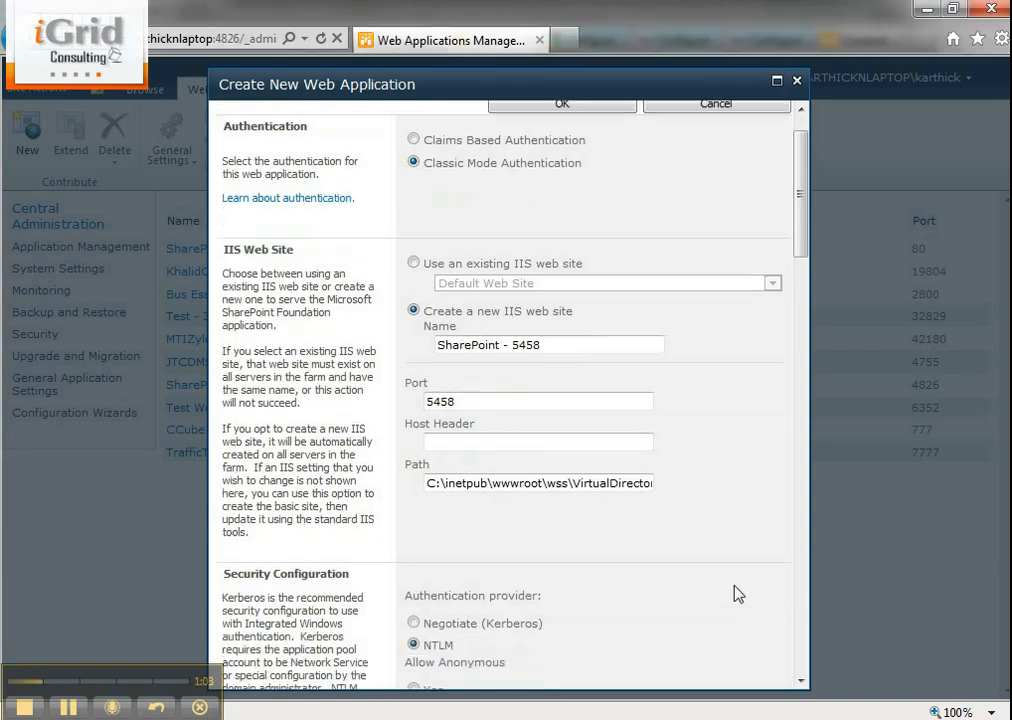
pyautogui.scroll(-7, 735, 593)
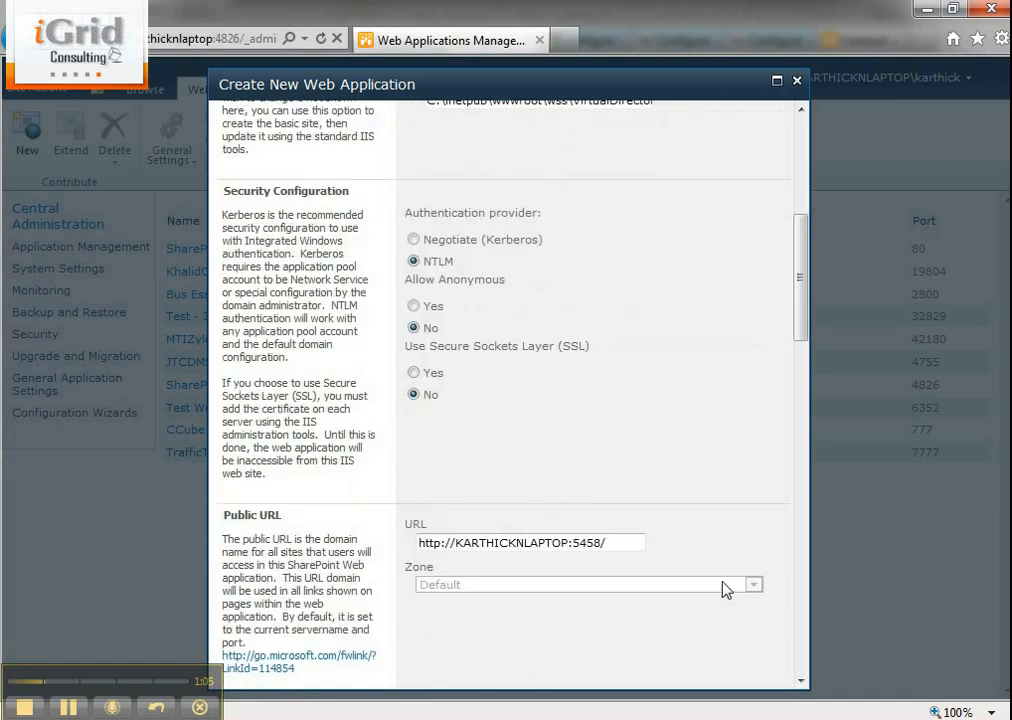
pyautogui.scroll(-2, 724, 587)
pyautogui.scroll(-2, 712, 570)
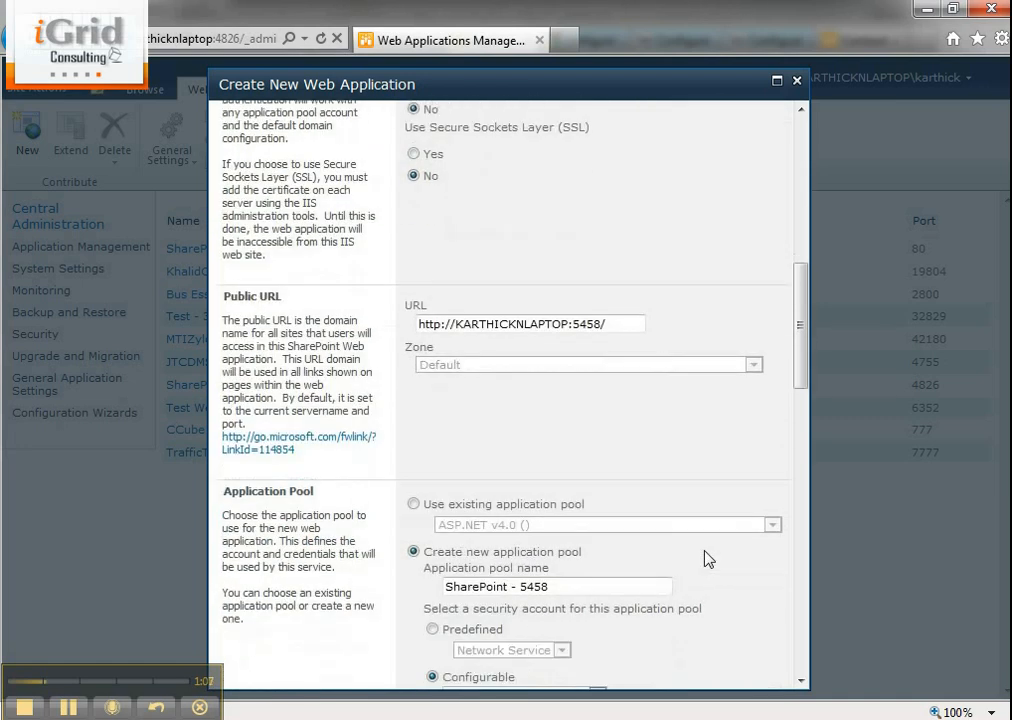
pyautogui.scroll(-6, 700, 550)
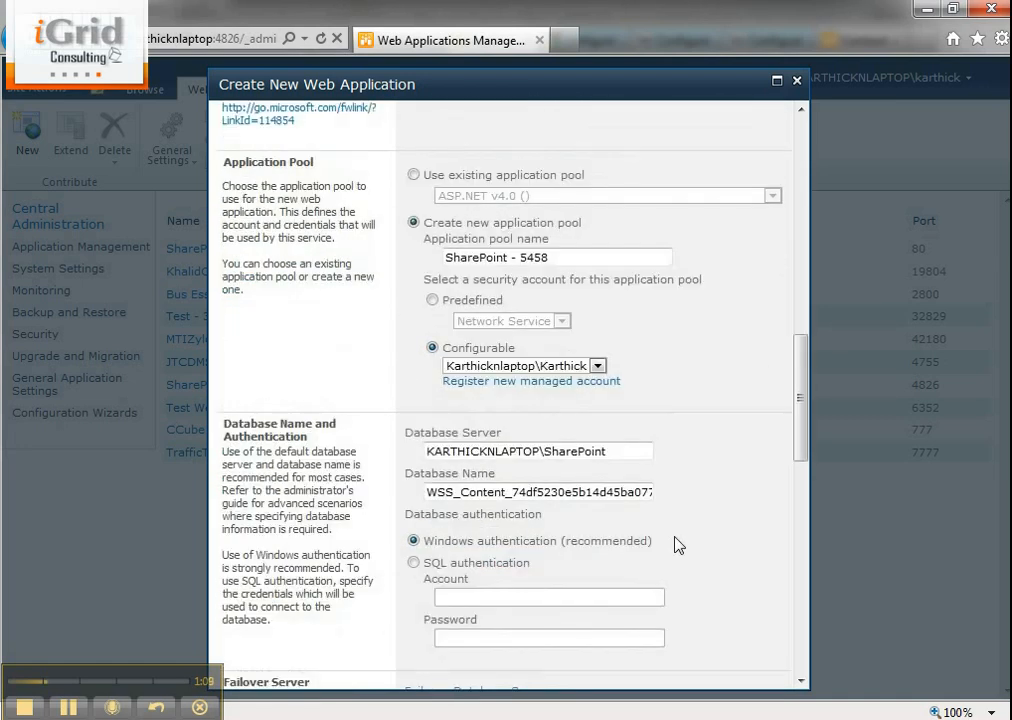
pyautogui.scroll(-4, 679, 544)
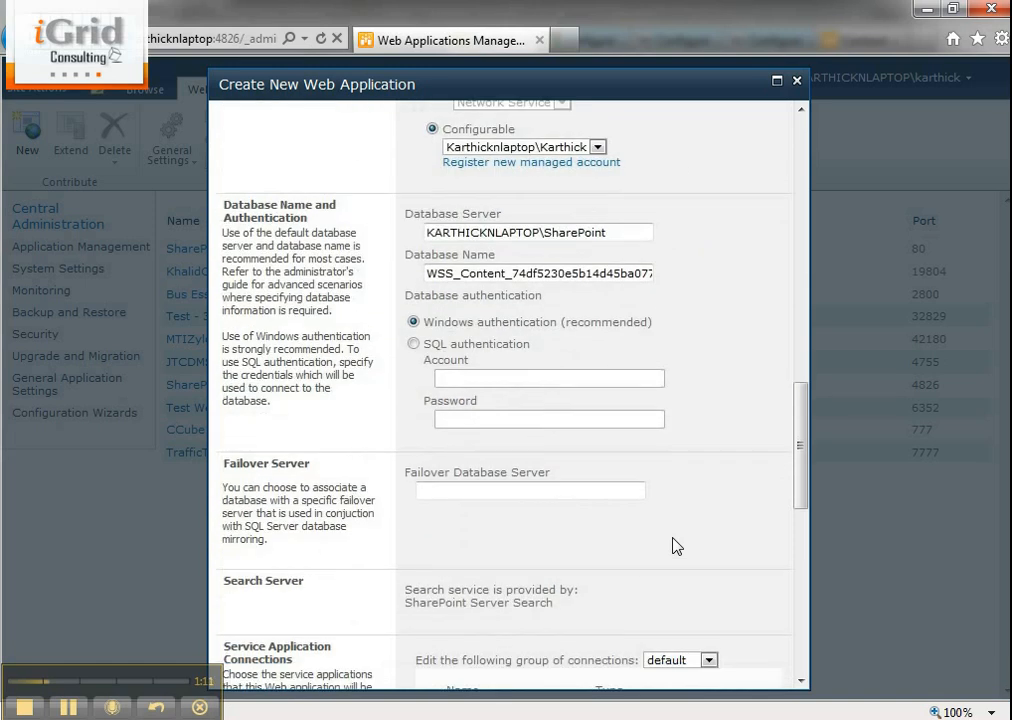
pyautogui.scroll(-2, 677, 546)
pyautogui.scroll(-9, 677, 549)
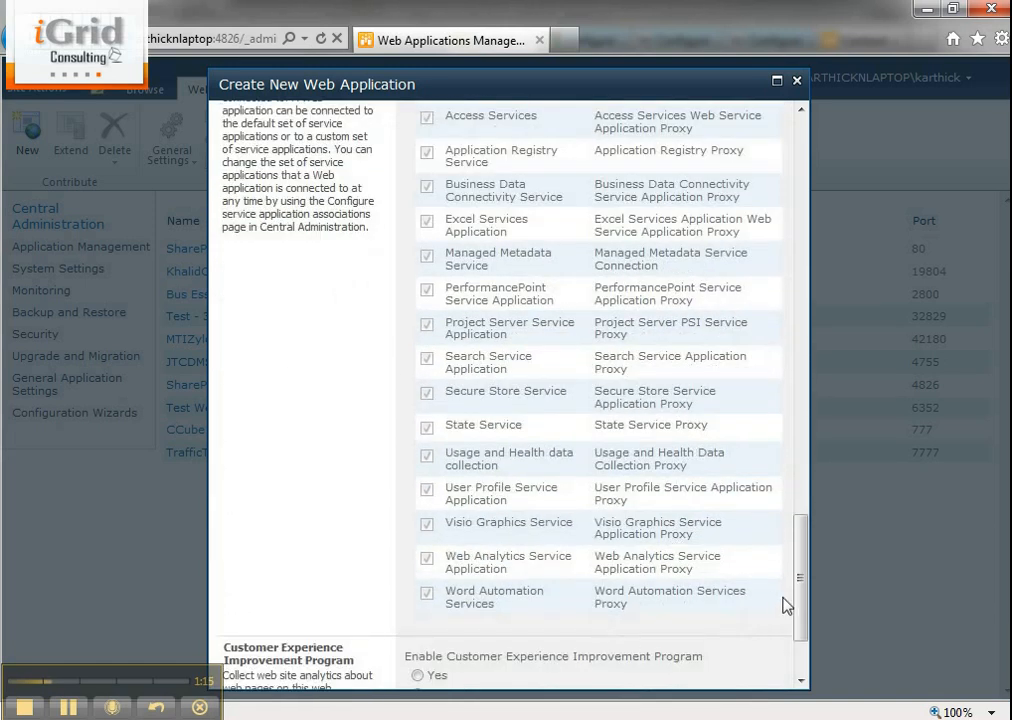
pyautogui.moveTo(802, 607); pyautogui.dragTo(790, 205)
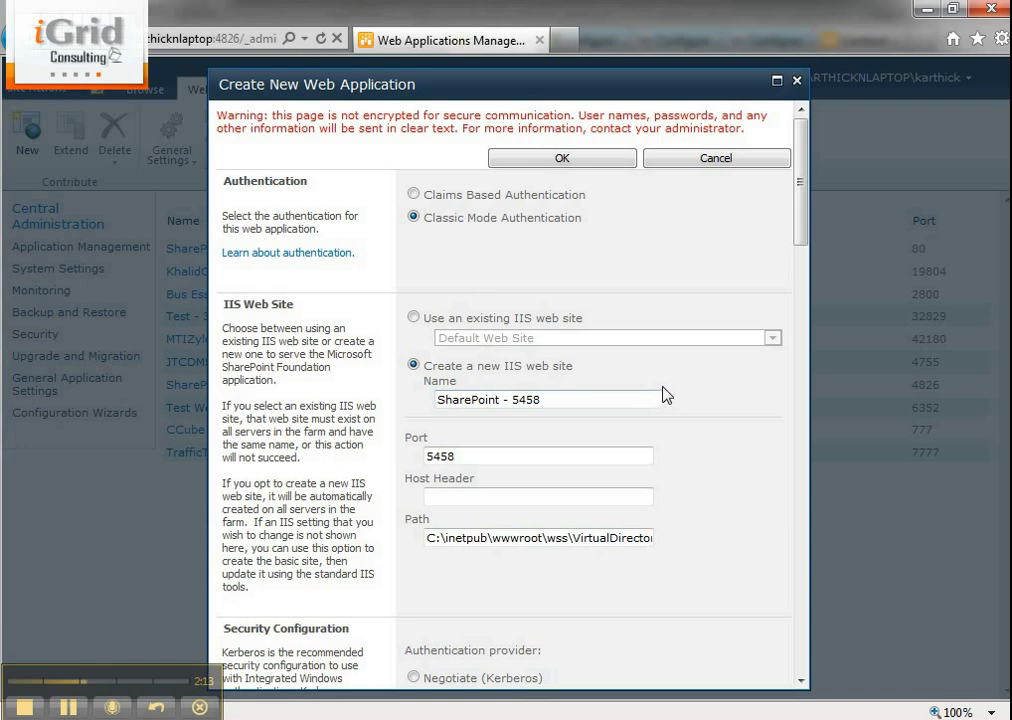
# - Name the new IIS web site "Training - 888" and set its port to 888
pyautogui.tripleClick(578, 400)
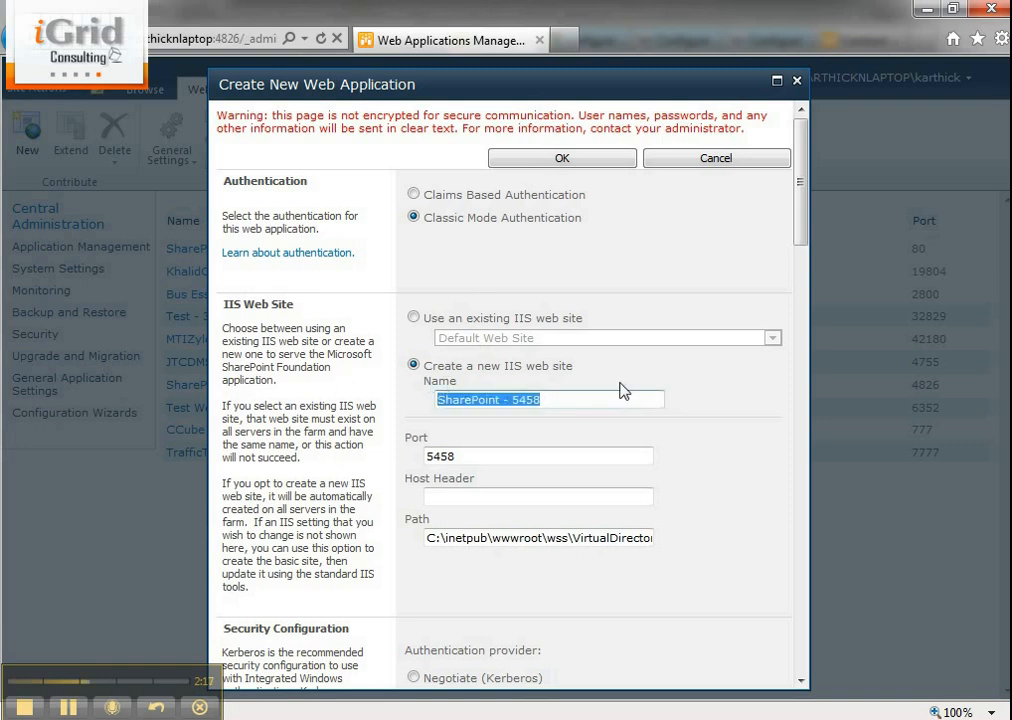
pyautogui.write('Tra')
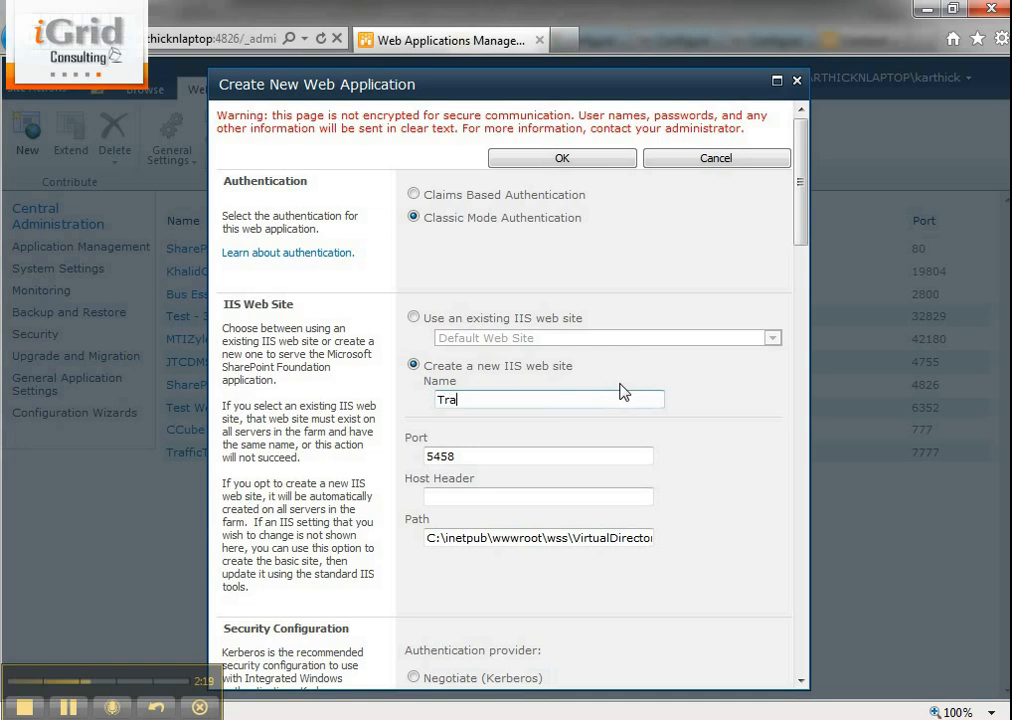
pyautogui.write('ining - 888')
pyautogui.press('Tab')
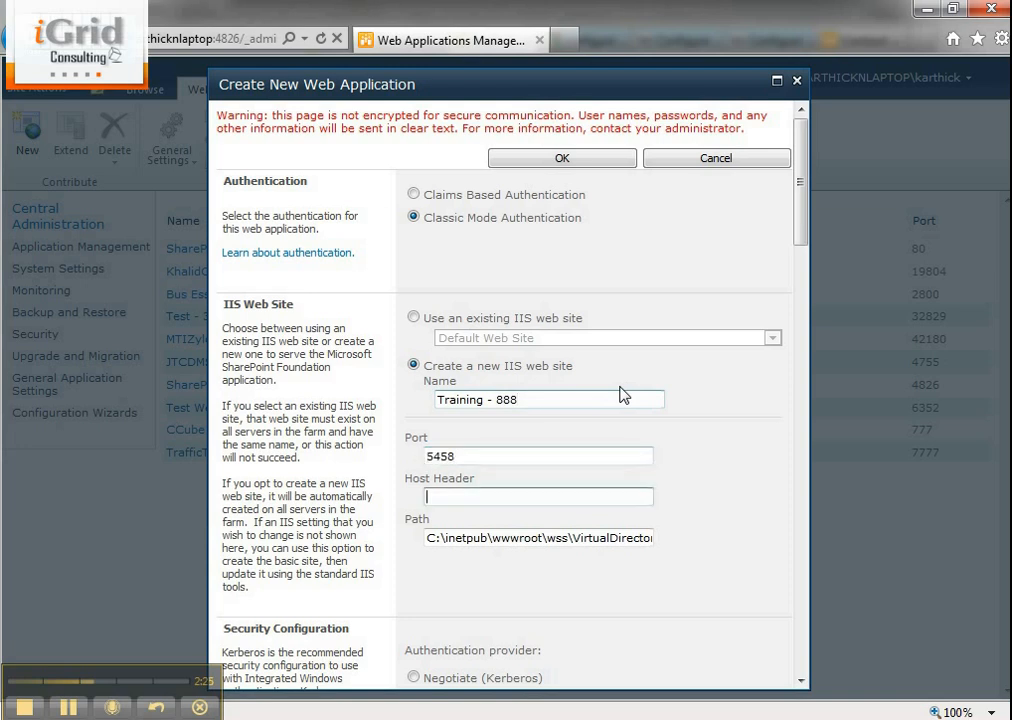
pyautogui.write('888')
pyautogui.press('Tab')
# - Review the site path, security configuration, public URL and application pool settings, including the available configurable security accounts
pyautogui.scroll(-3, 690, 445)
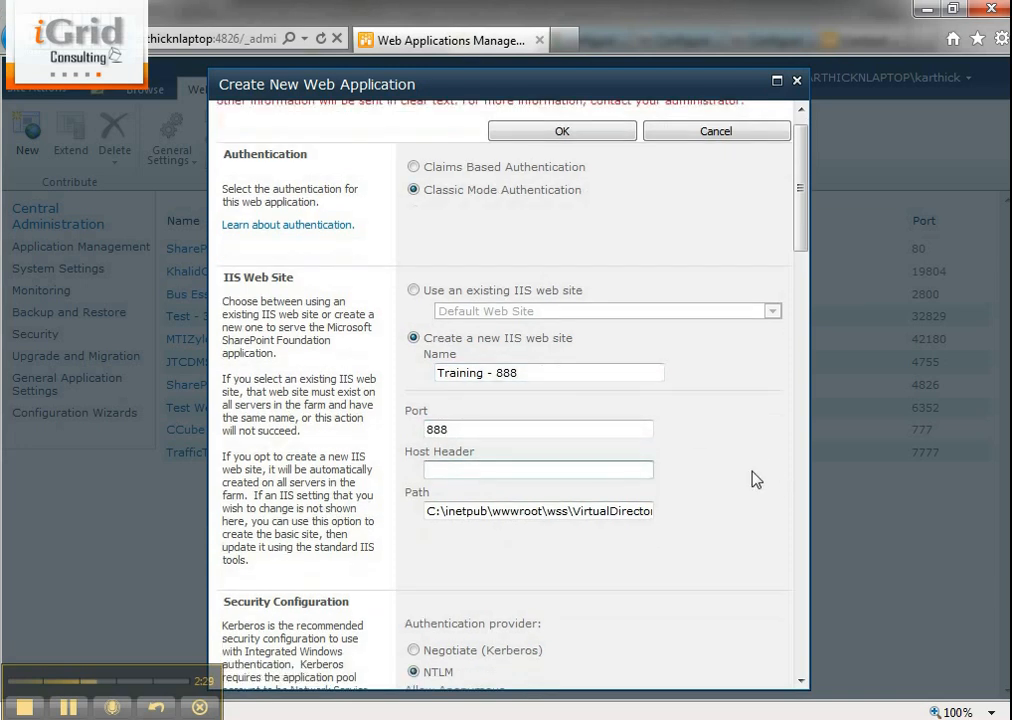
pyautogui.scroll(-3, 669, 468)
pyautogui.press('Tab')
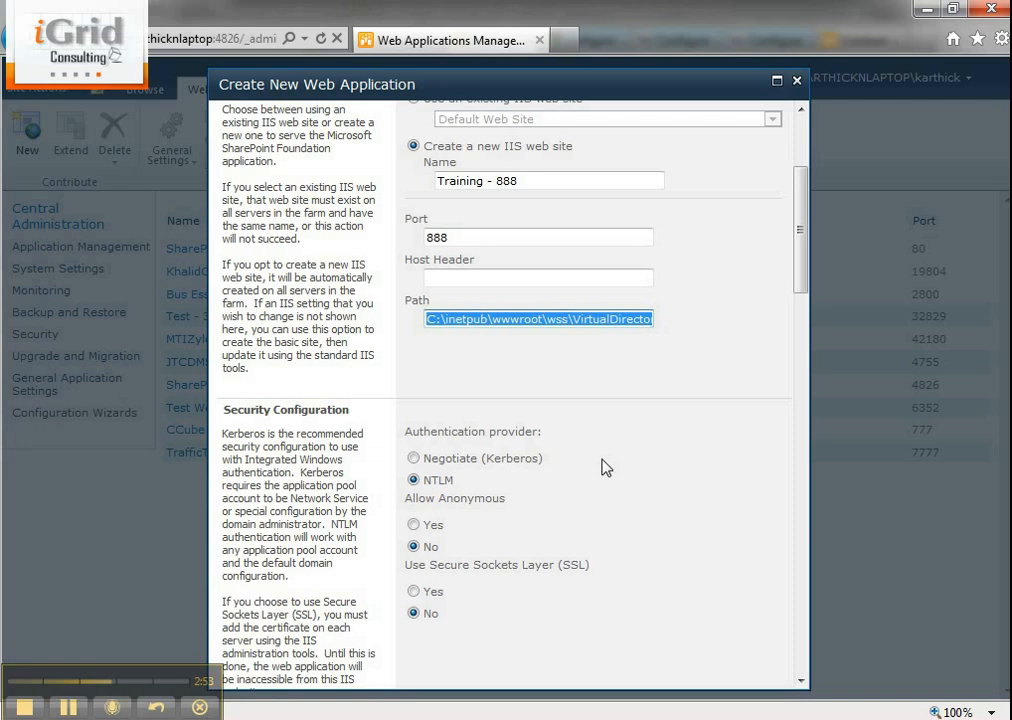
pyautogui.scroll(-1, 602, 478)
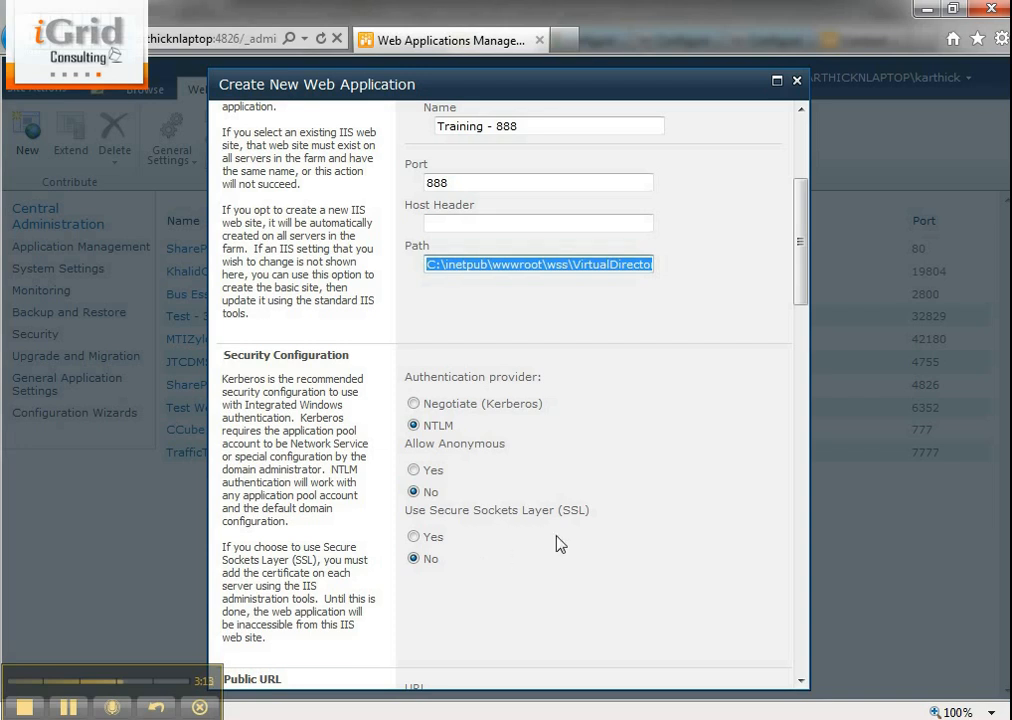
pyautogui.scroll(-2, 614, 510)
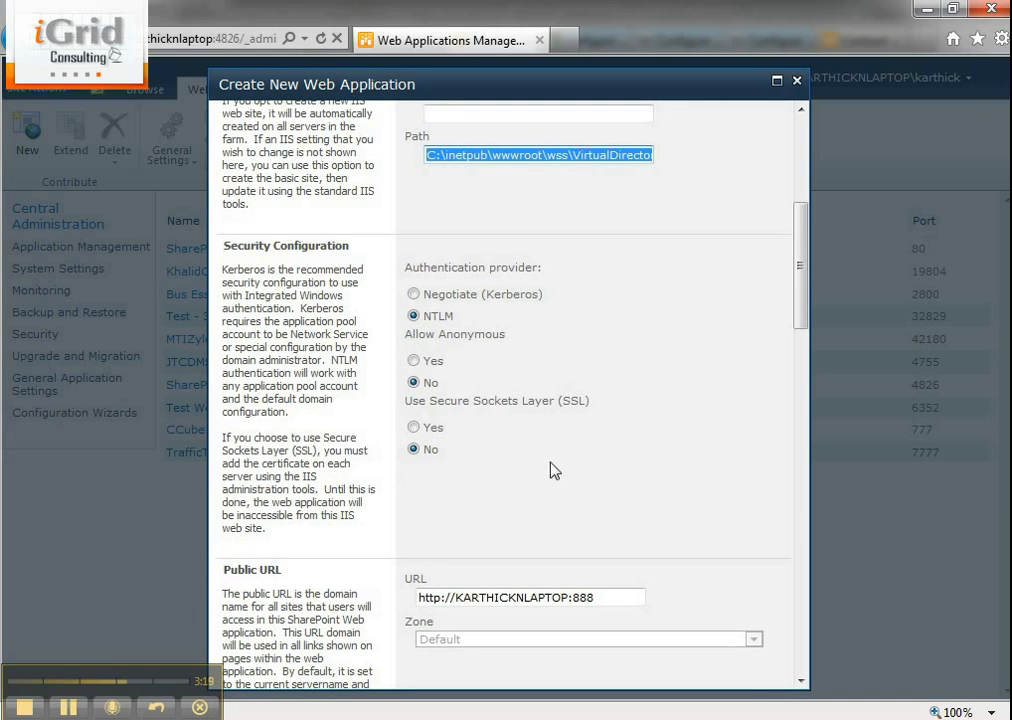
pyautogui.scroll(-4, 552, 468)
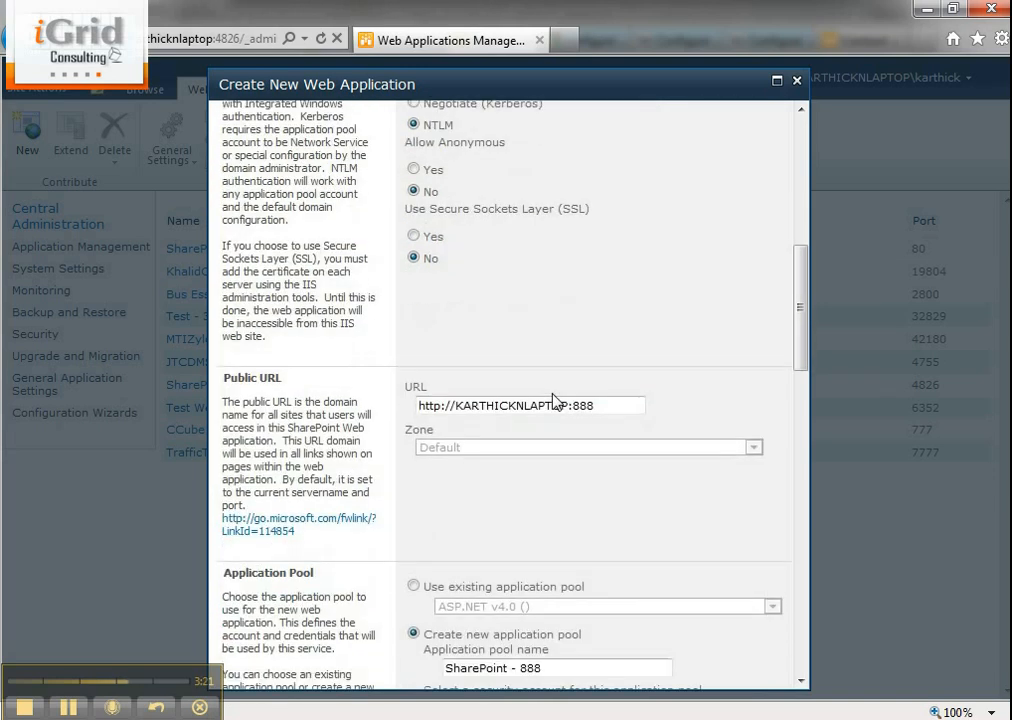
pyautogui.scroll(-3, 552, 400)
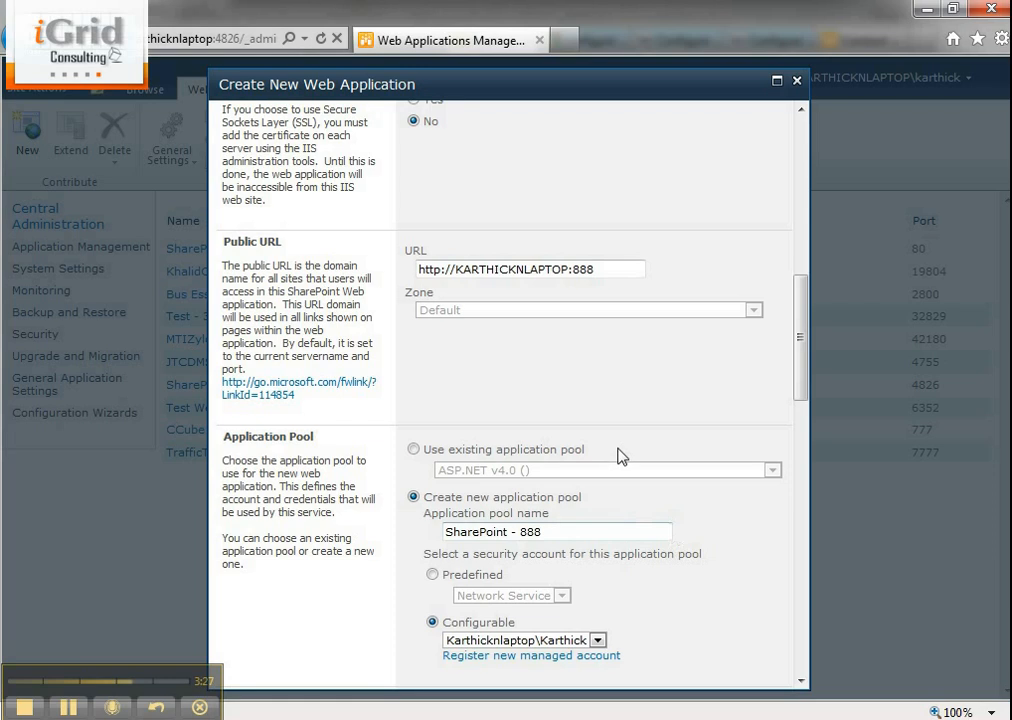
pyautogui.scroll(-3, 553, 422)
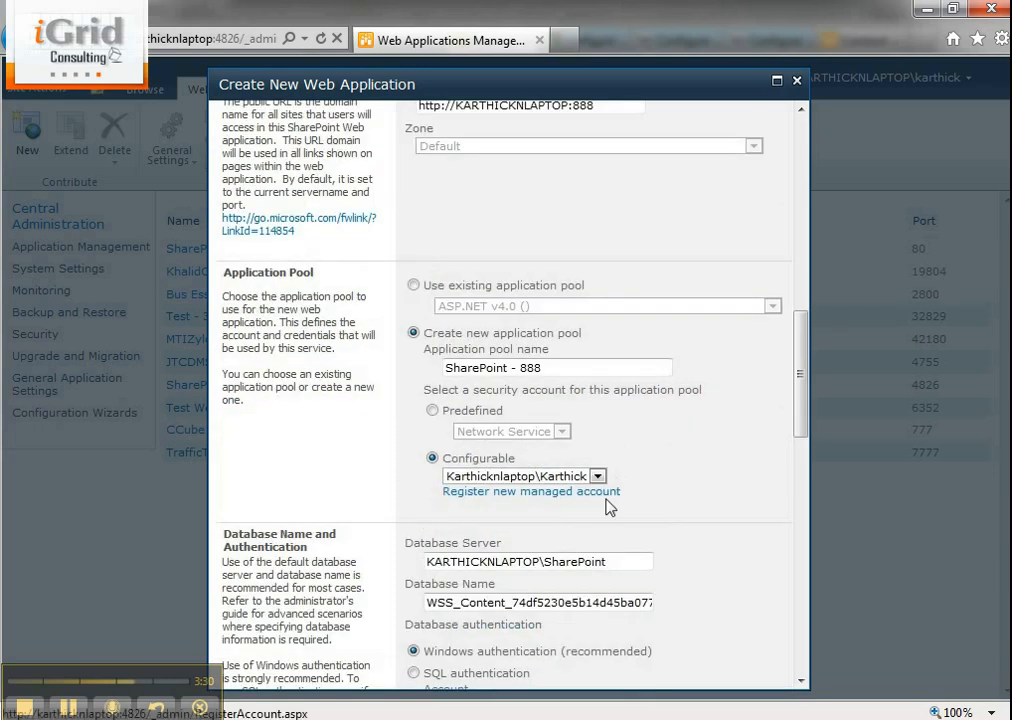
pyautogui.click(560, 477)
pyautogui.click(558, 483)
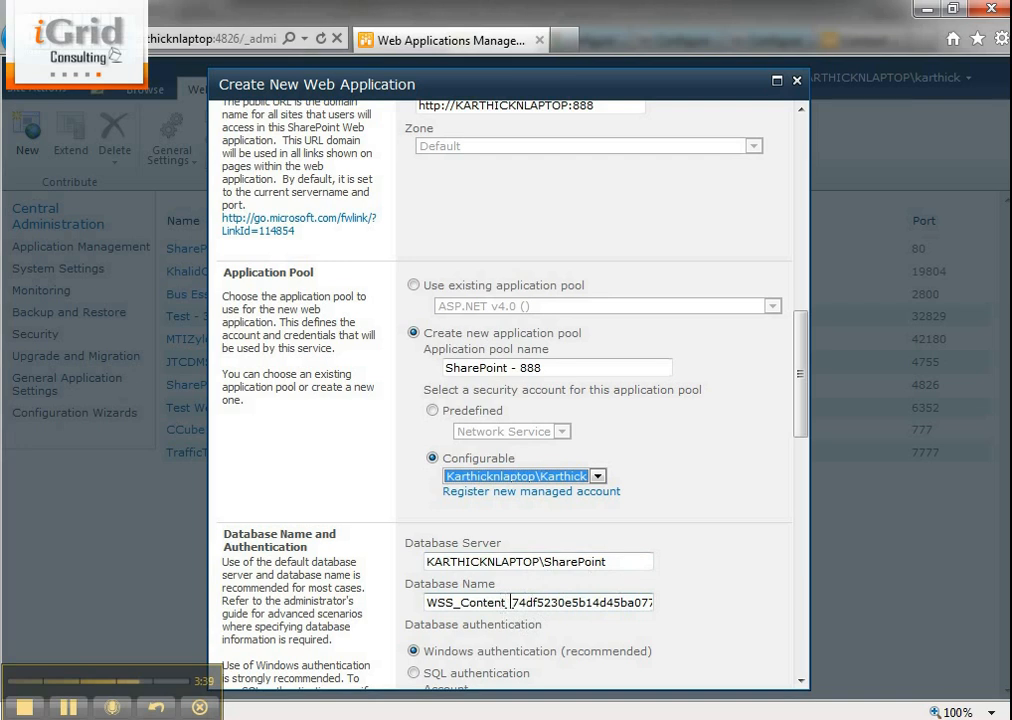
# - Set the content database name to WSS_Content_888
pyautogui.click(511, 602)
pyautogui.hotkey('shift', 'End')
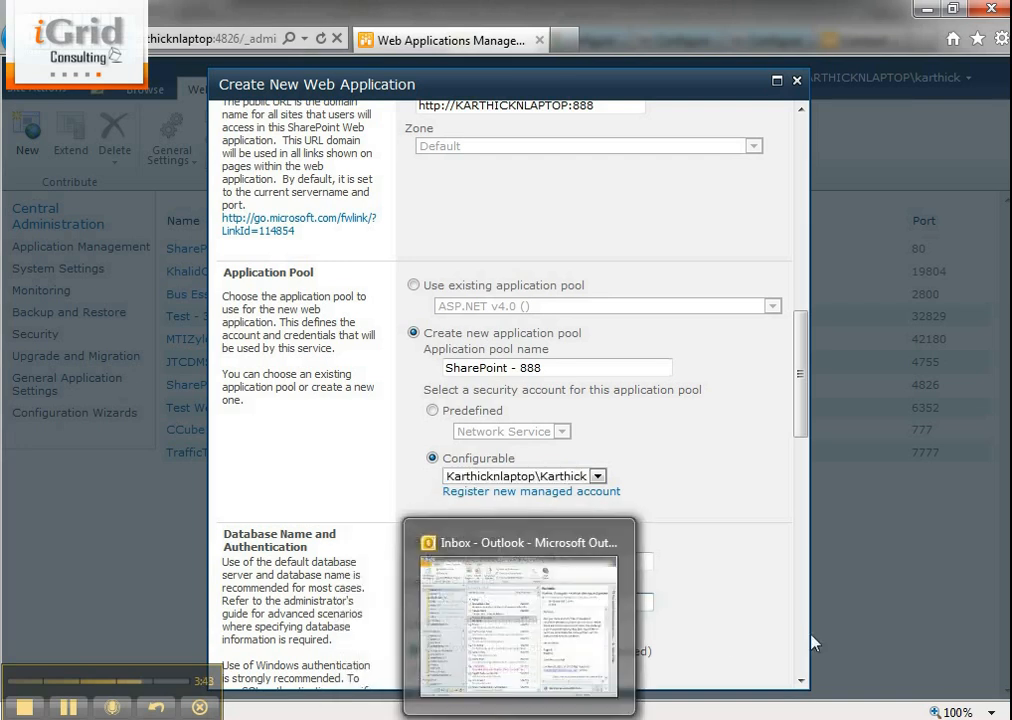
pyautogui.write('888')
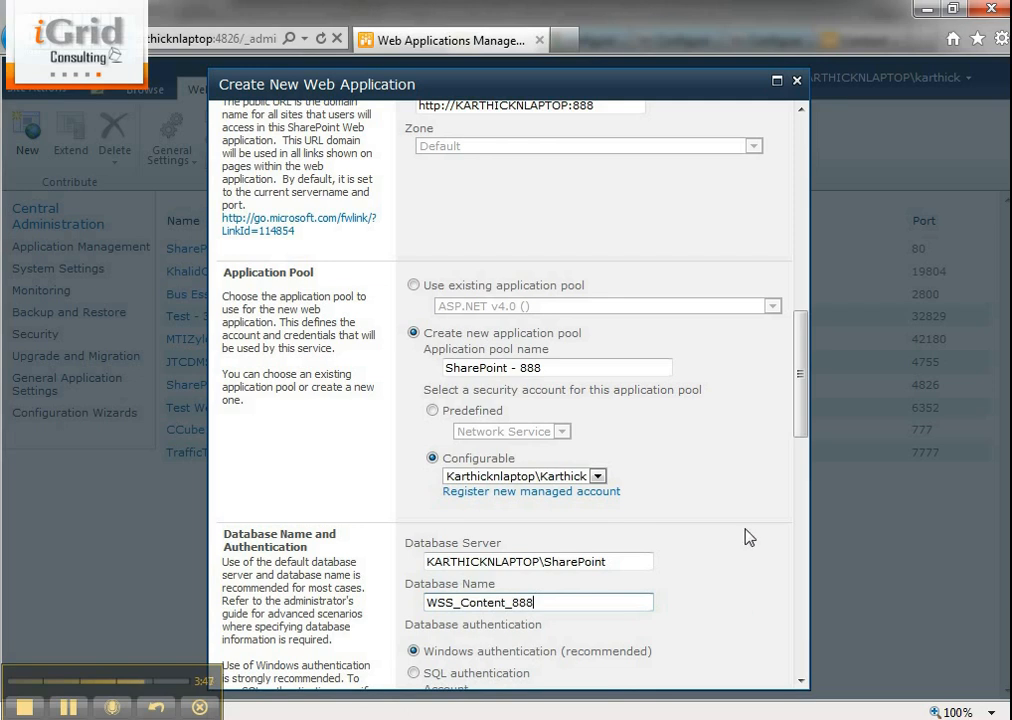
# - Switch the service application connections group to [custom], check the selectable services, and set the group back to default
pyautogui.scroll(-1, 673, 567)
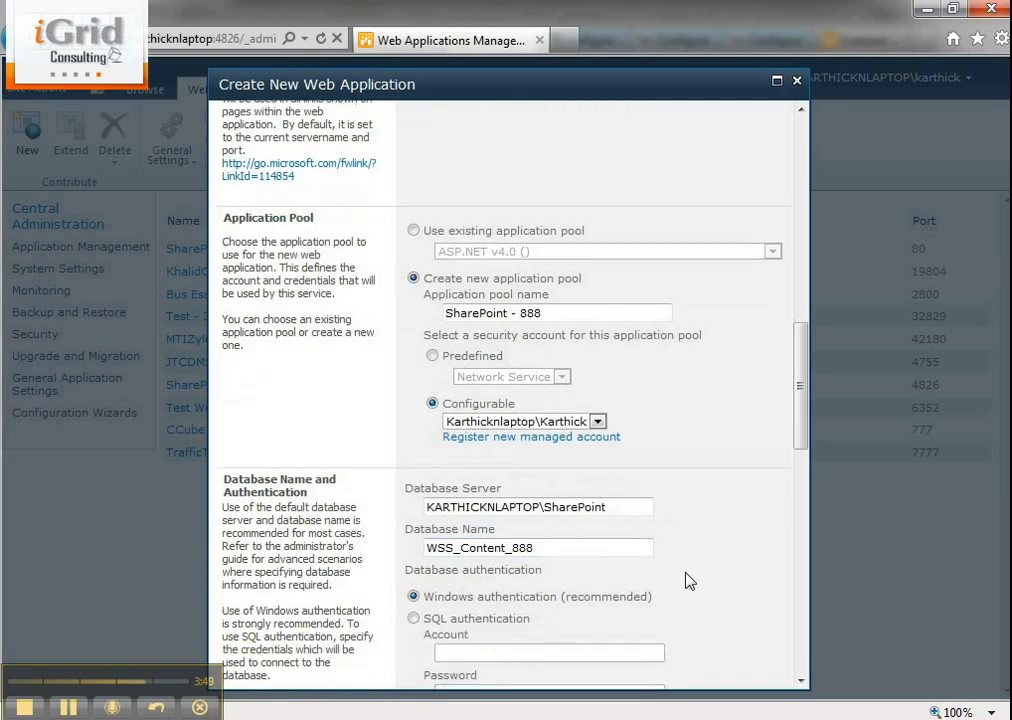
pyautogui.scroll(-8, 690, 580)
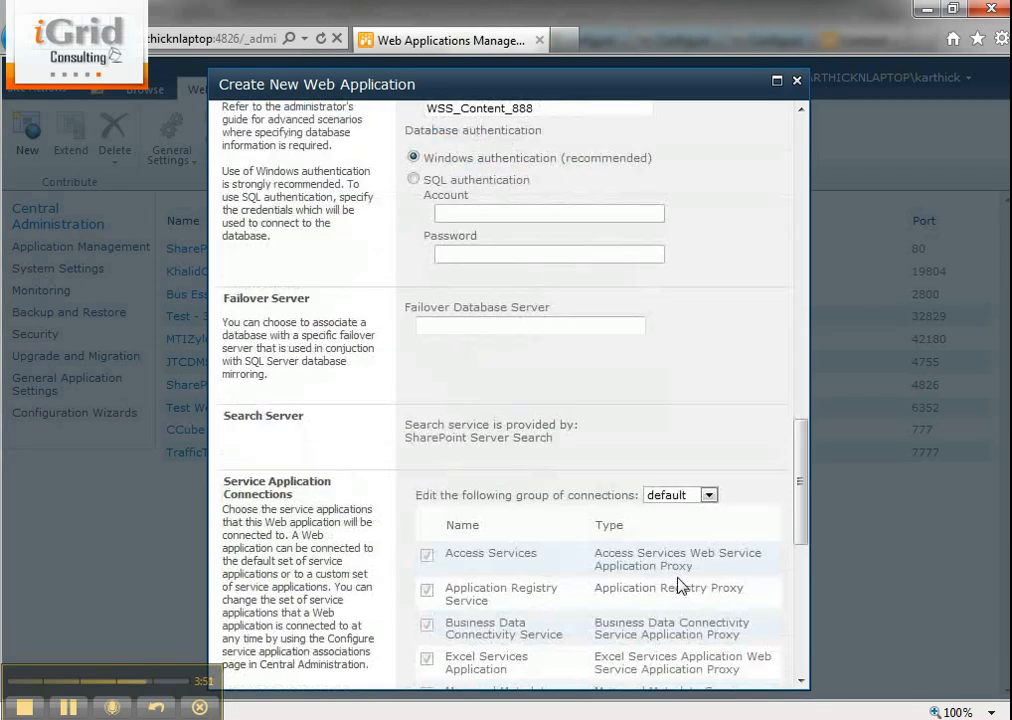
pyautogui.scroll(-8, 679, 575)
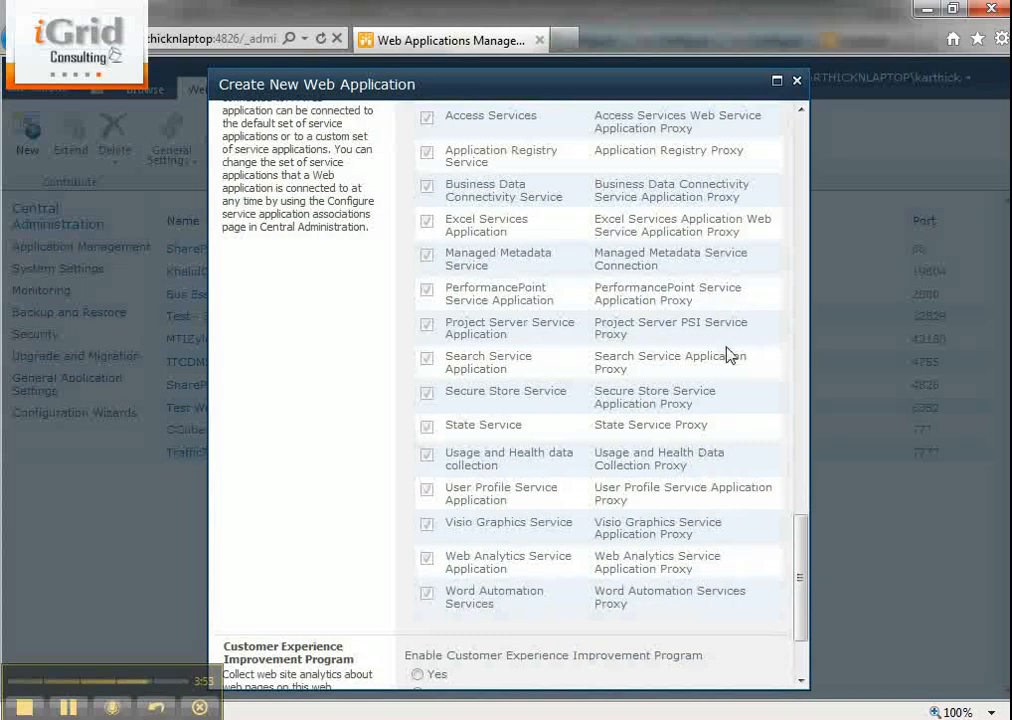
pyautogui.scroll(2, 716, 346)
pyautogui.scroll(1, 716, 346)
pyautogui.scroll(-1, 718, 350)
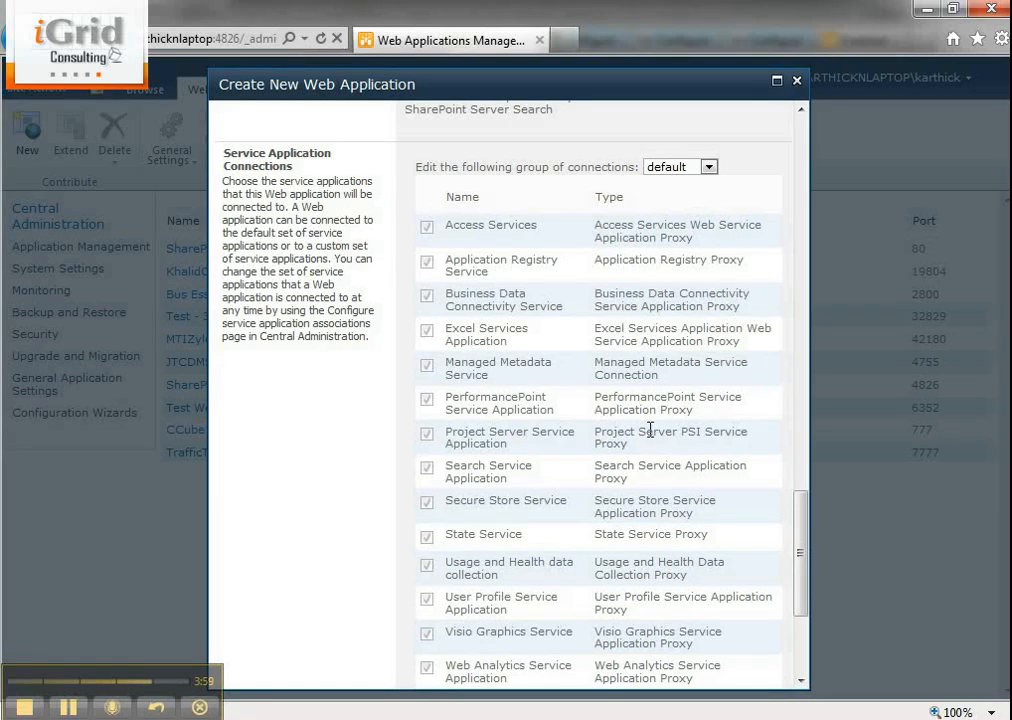
pyautogui.click(678, 168)
pyautogui.click(672, 195)
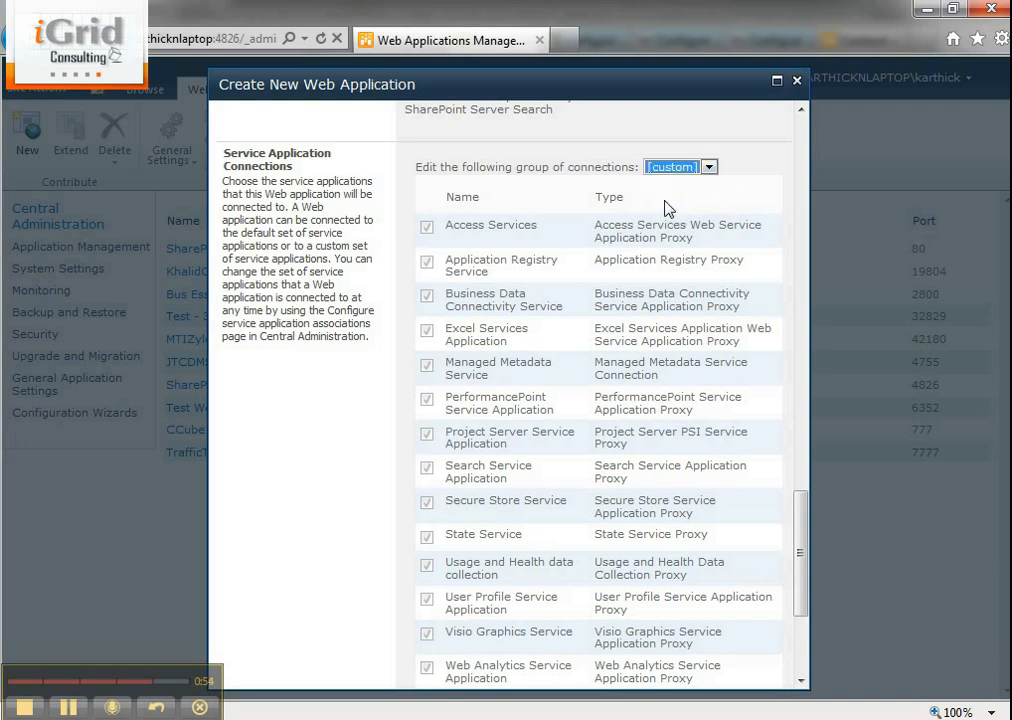
pyautogui.scroll(-2, 746, 384)
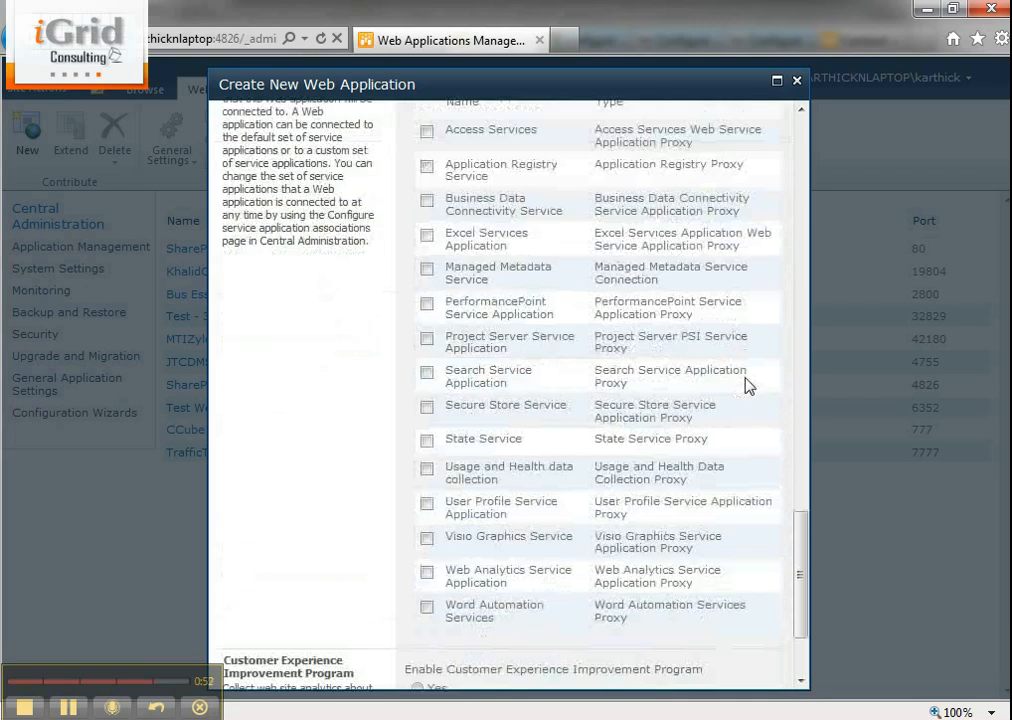
pyautogui.scroll(3, 732, 342)
pyautogui.click(690, 222)
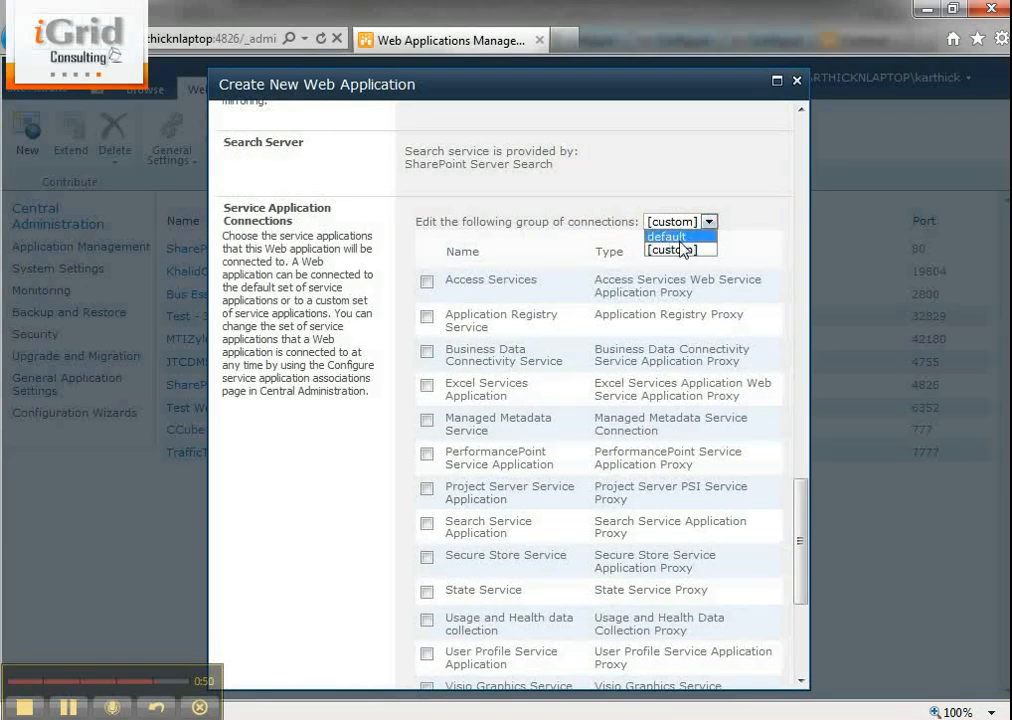
pyautogui.click(680, 238)
# - Submit the completed form to create the web application
pyautogui.scroll(-15, 764, 515)
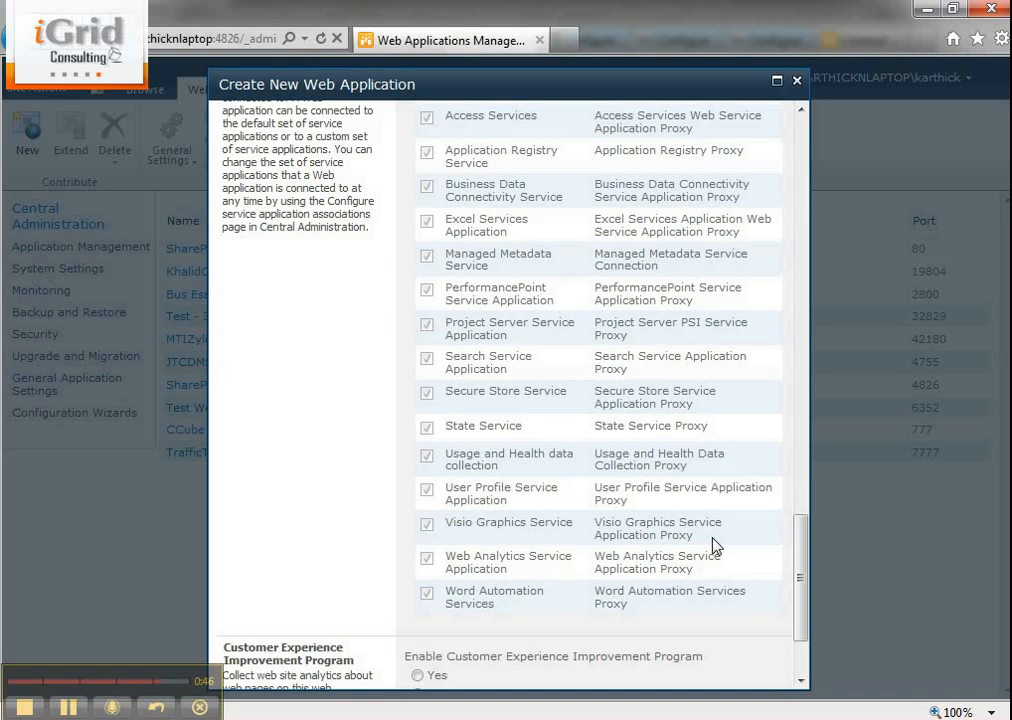
pyautogui.scroll(-3, 707, 485)
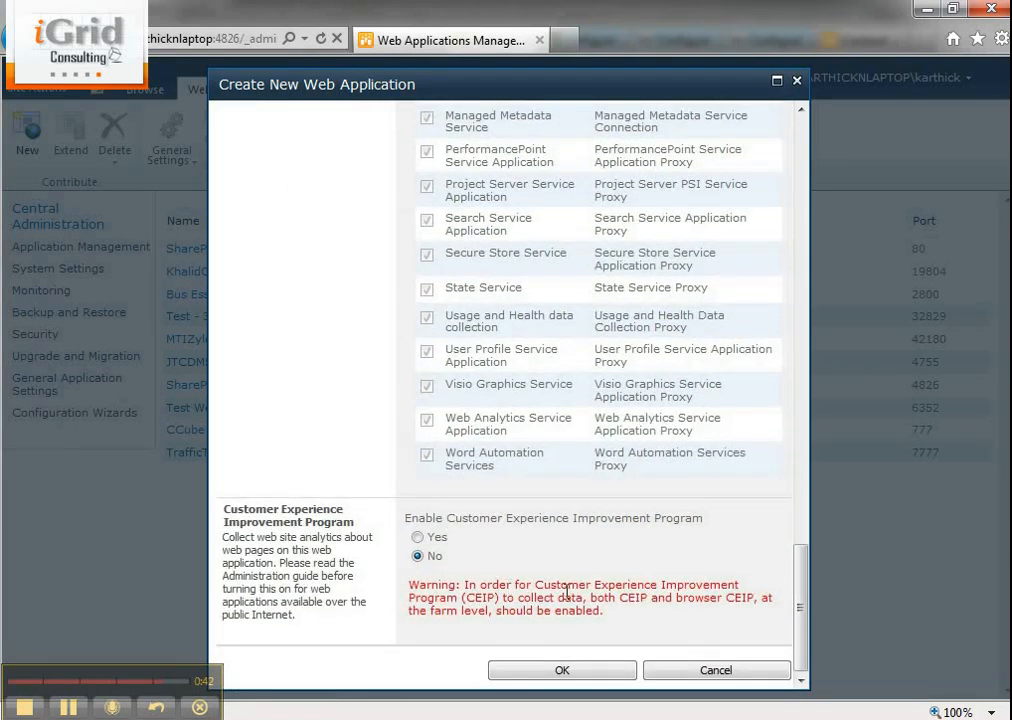
pyautogui.click(585, 668)
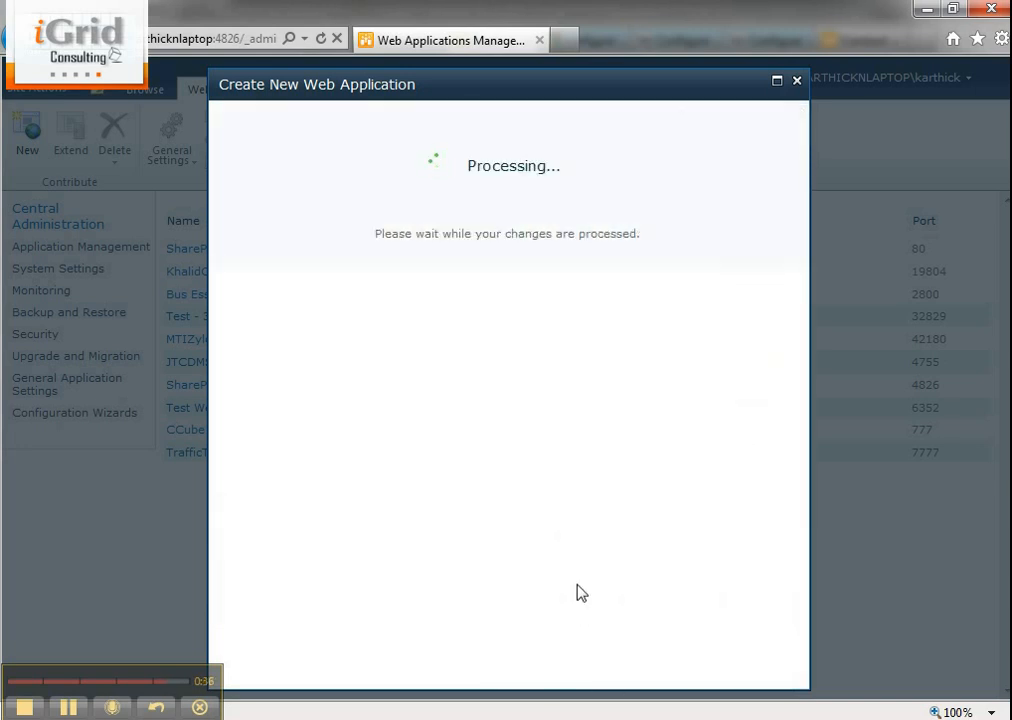